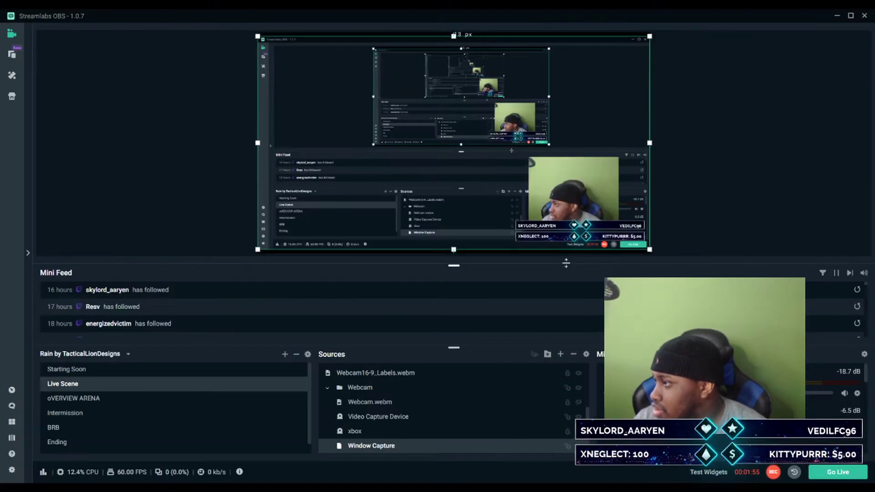
Clear the current source selection and select the xbox source in the Live Scene.
click(717, 206)
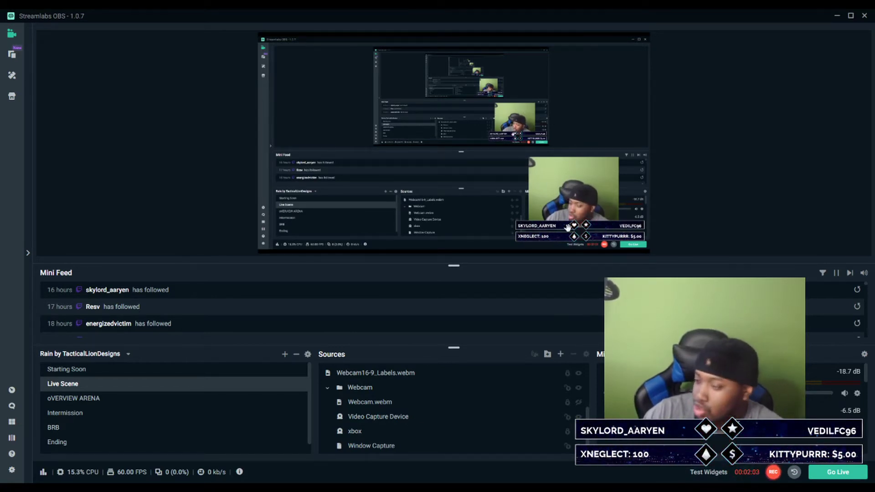
click(357, 433)
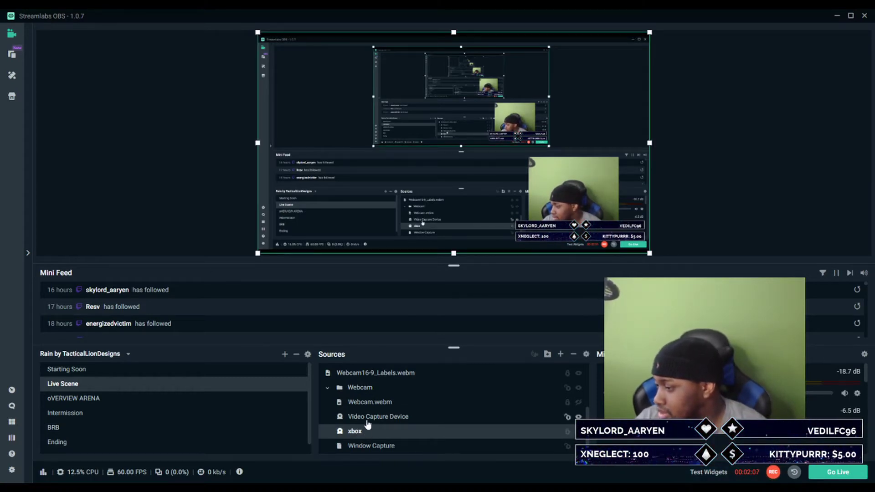
Select the Video Capture Device source, then the Window Capture source.
click(370, 417)
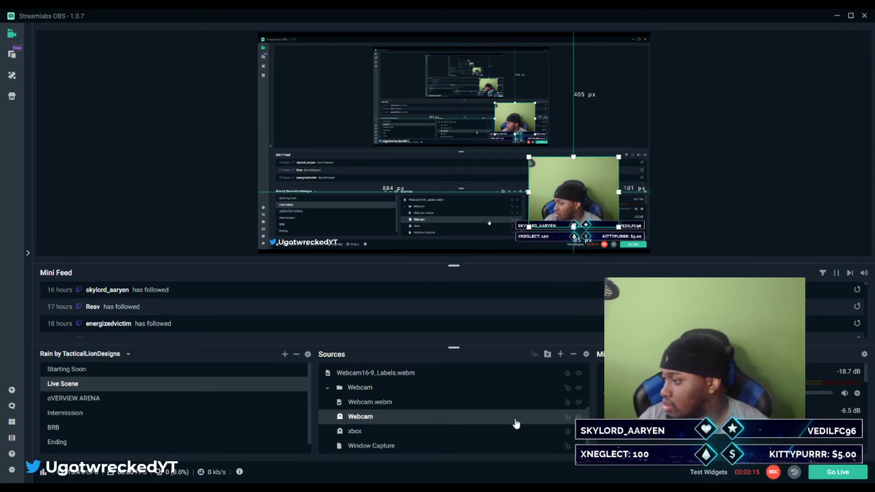
click(398, 449)
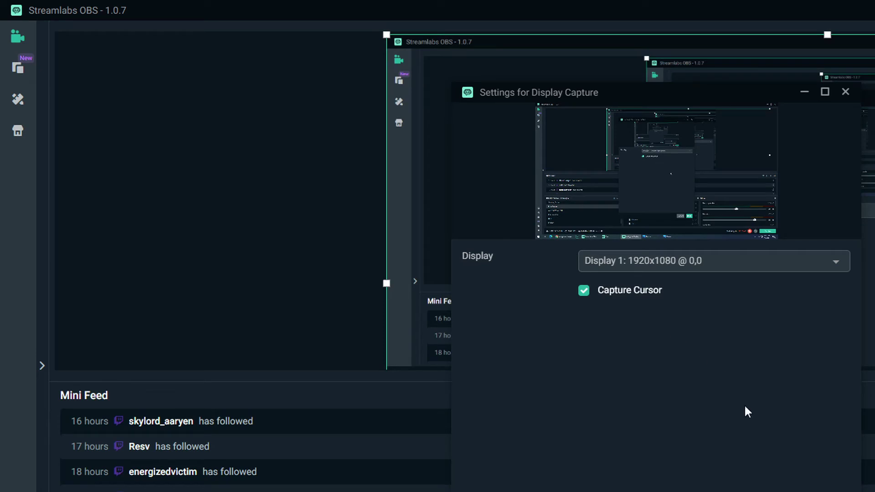
Confirm the Display Capture settings and remove the old Window Capture source.
key(Escape)
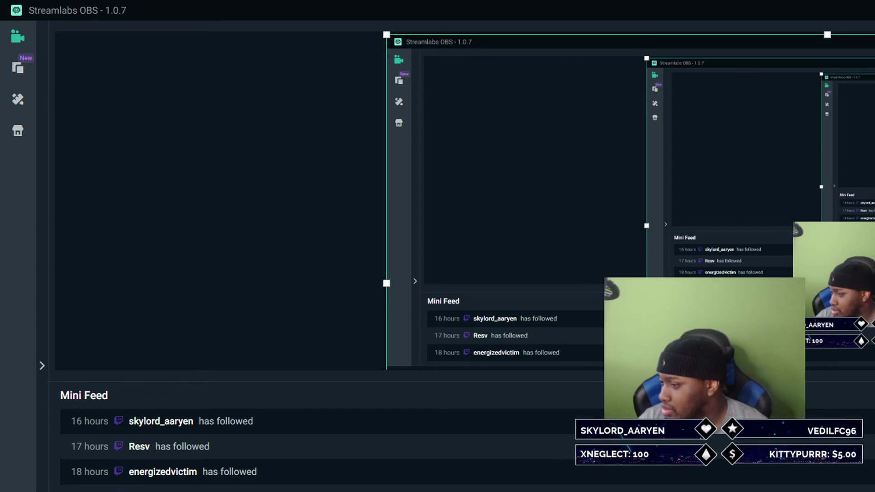
right_click(709, 227)
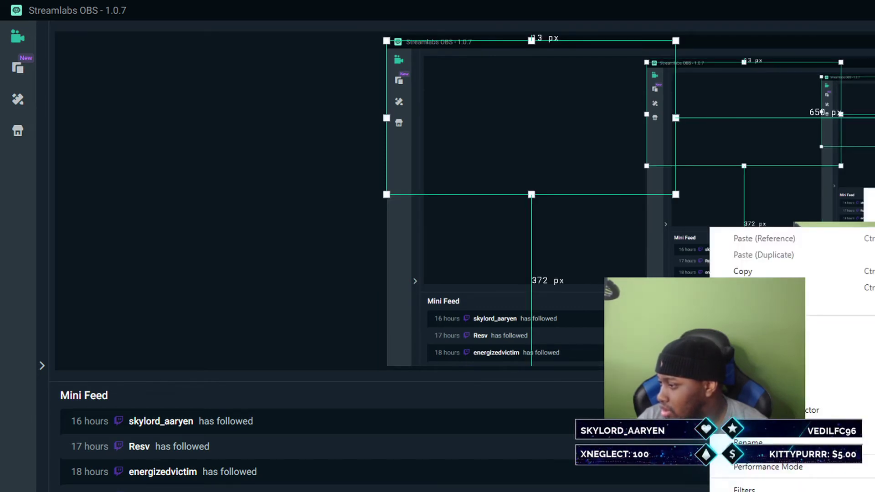
click(755, 435)
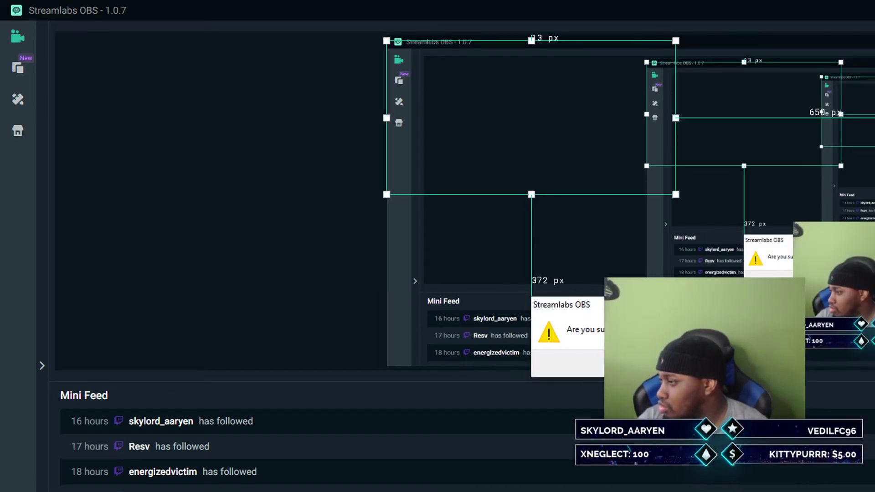
key(Return)
Stretch the Display Capture to fill the whole screen, then deselect it.
click(501, 182)
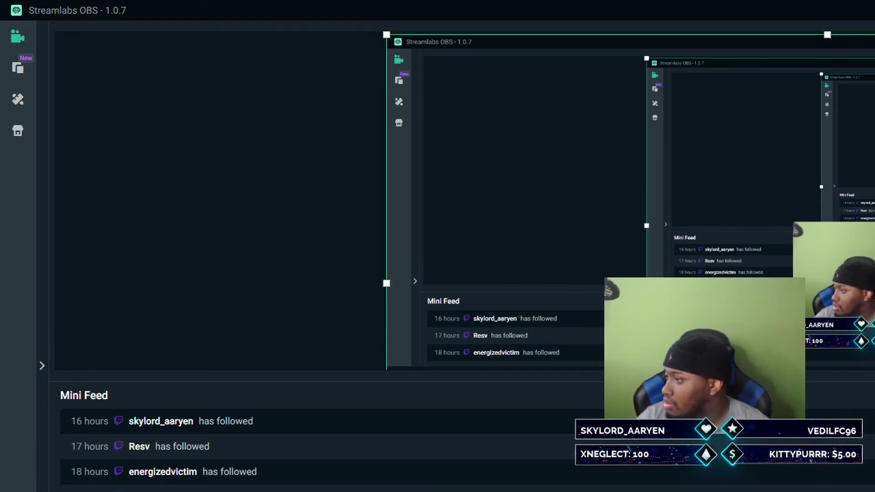
right_click(535, 235)
mouse_move(575, 334)
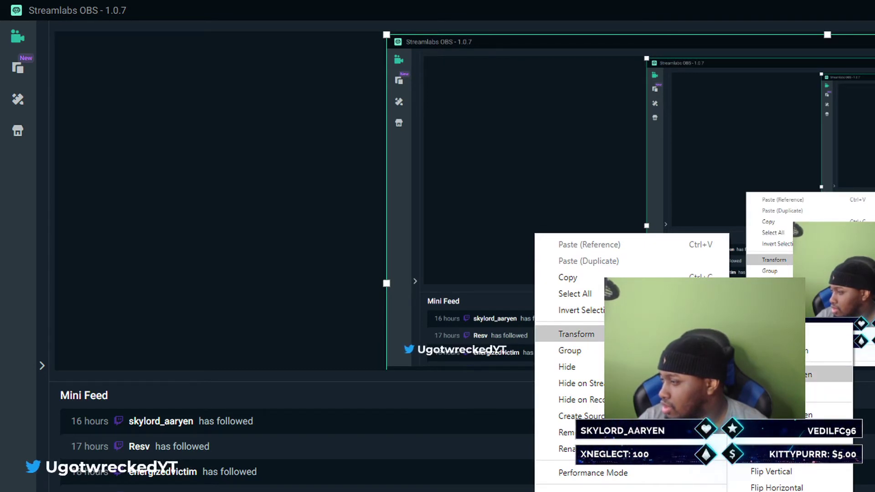
click(770, 374)
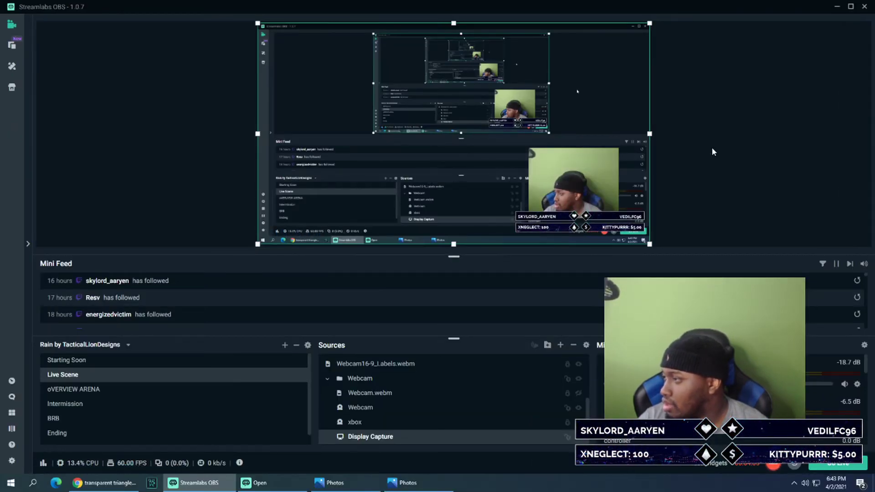
click(714, 152)
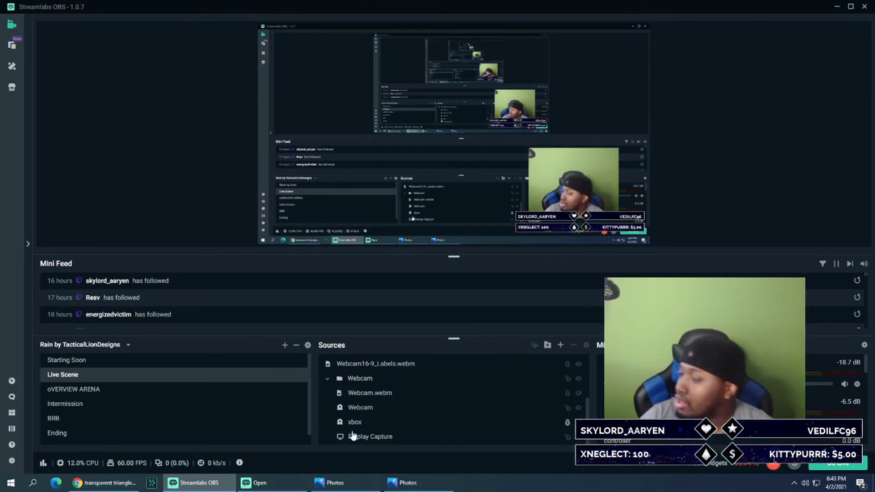
Delete the Webcam's existing Image Mask/Blend filter.
click(374, 410)
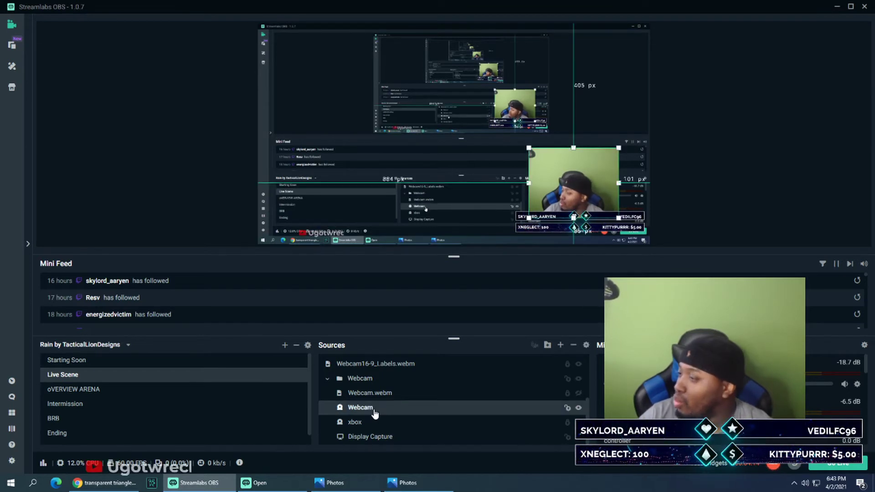
right_click(374, 413)
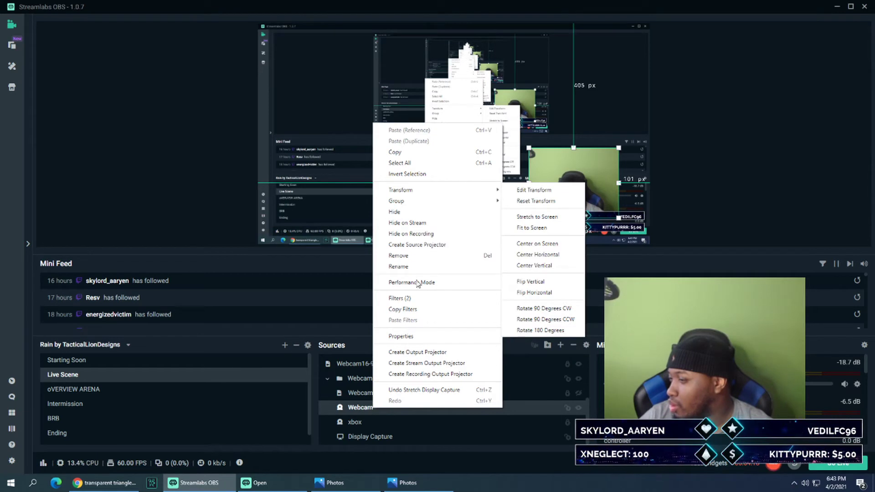
click(399, 298)
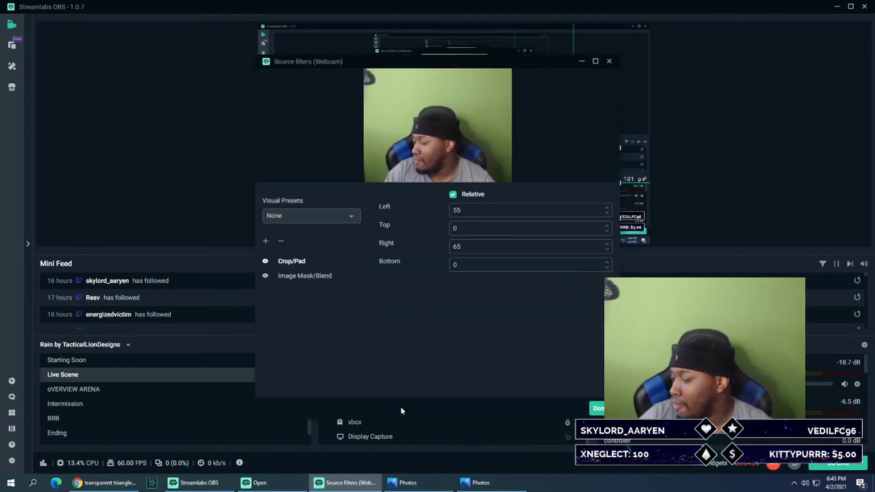
click(304, 276)
click(280, 242)
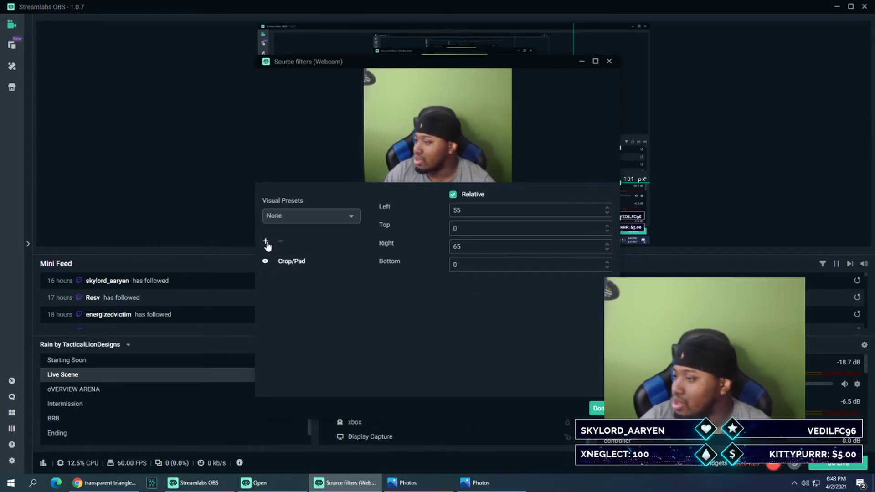
Add a new Image Mask/Blend filter to the Webcam using hZ7ntRp.png as the mask.
click(265, 241)
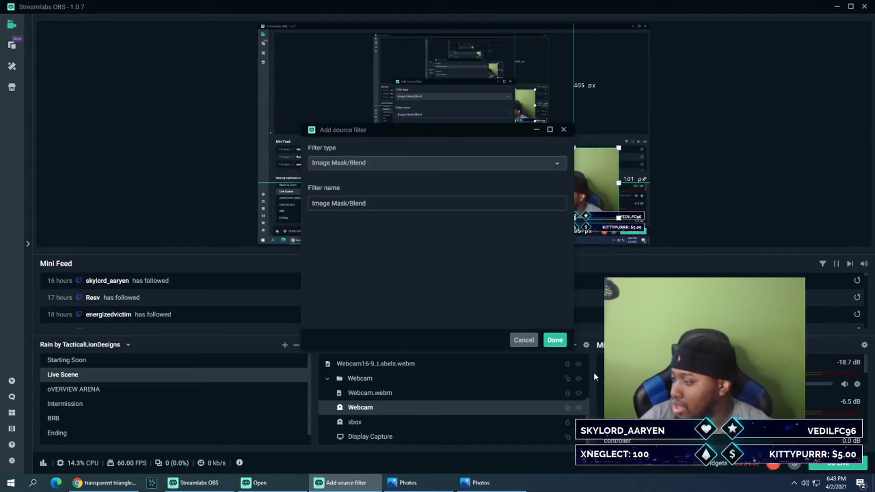
click(555, 340)
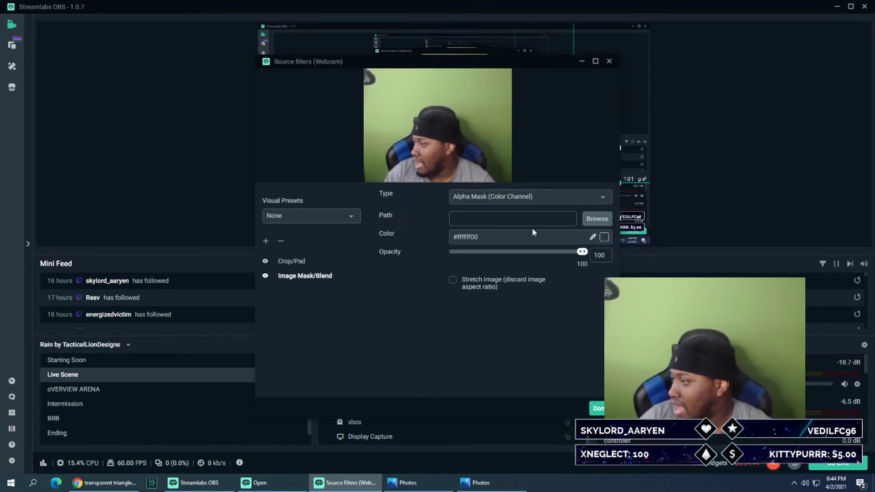
click(604, 221)
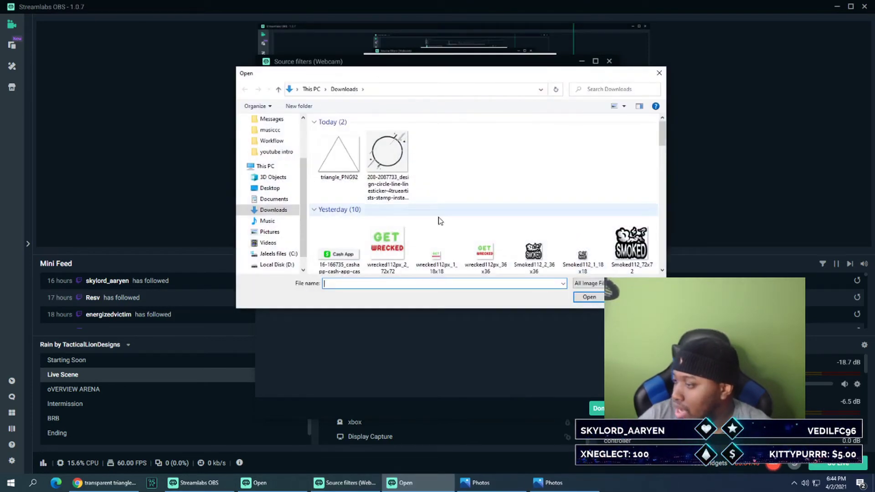
scroll(438, 228, down, 5)
scroll(467, 270, down, 2)
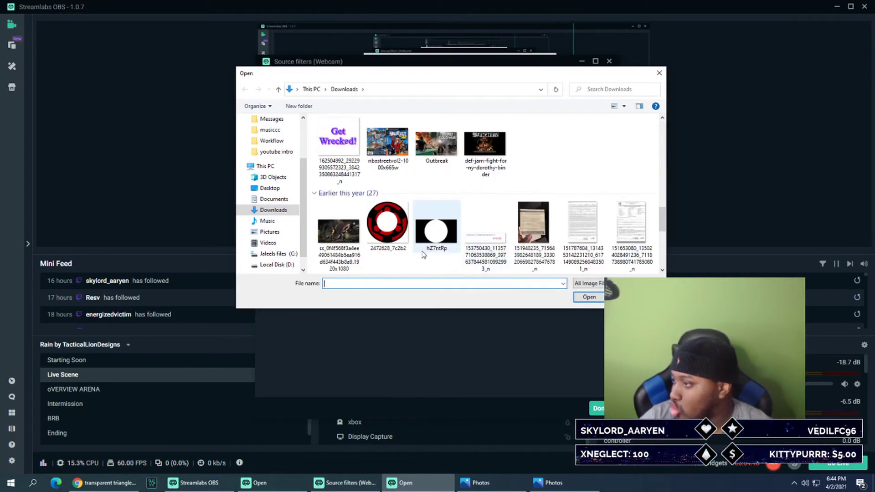
click(436, 230)
click(601, 297)
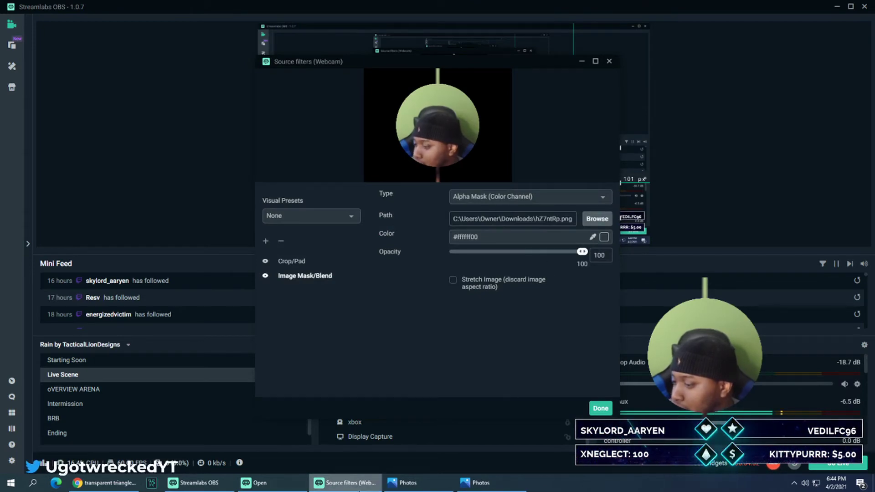
Search Google Images in Chrome for 'transparent circle'.
click(99, 485)
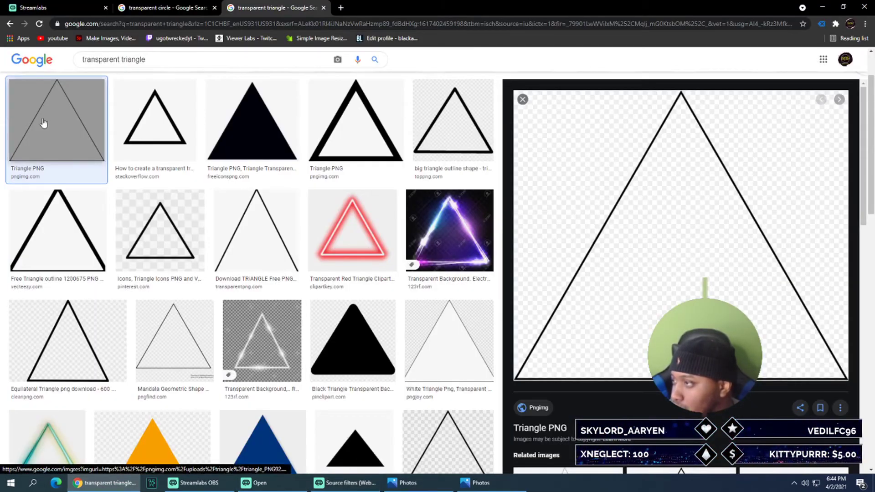
scroll(147, 357, down, 10)
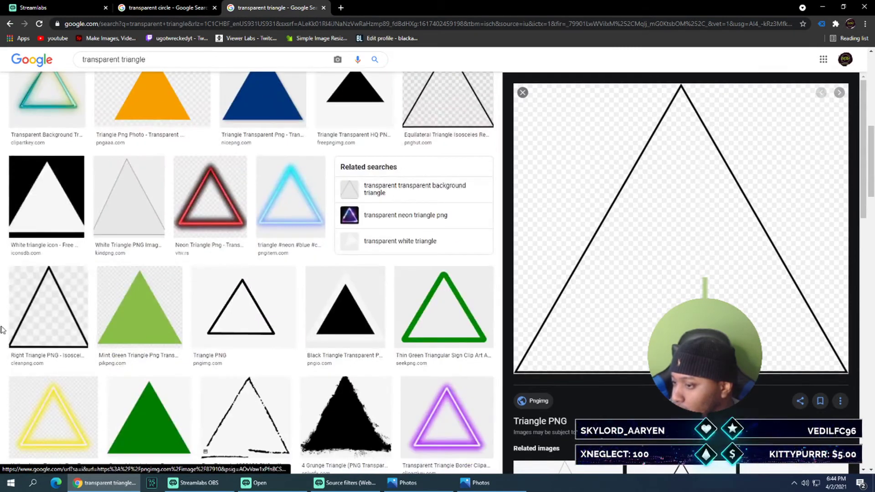
scroll(171, 119, up, 4)
click(176, 63)
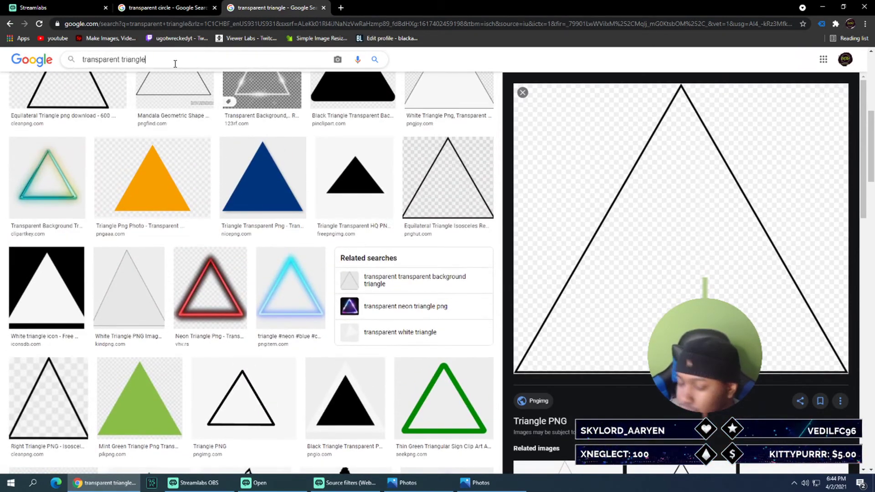
key(BackSpace)
key(BackSpace)
key(BackSpace)
key(BackSpace)
key(BackSpace)
key(BackSpace)
key(BackSpace)
key(BackSpace)
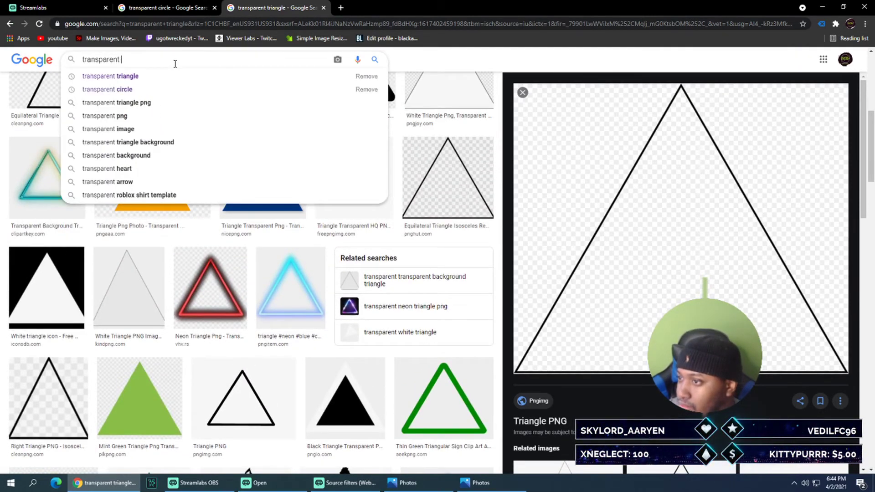
key(Down)
key(Down)
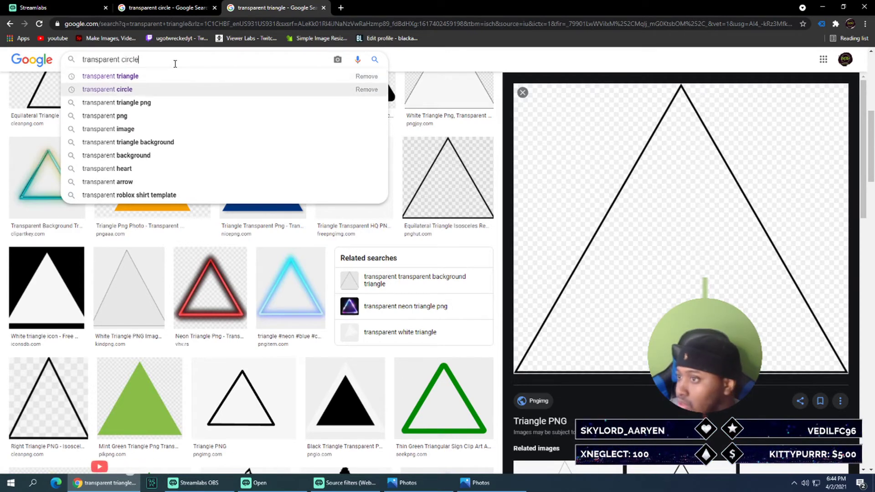
key(Return)
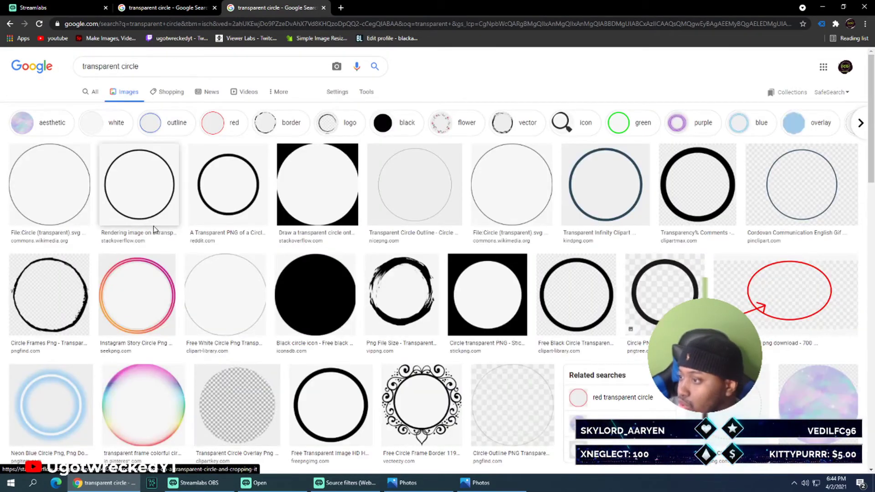
Preview the Stack Overflow circle image and choose Save image as.
click(353, 201)
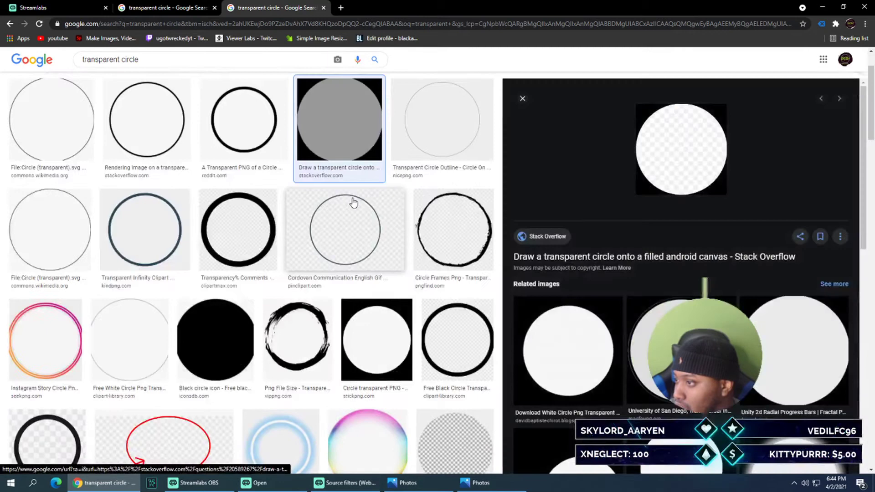
right_click(687, 164)
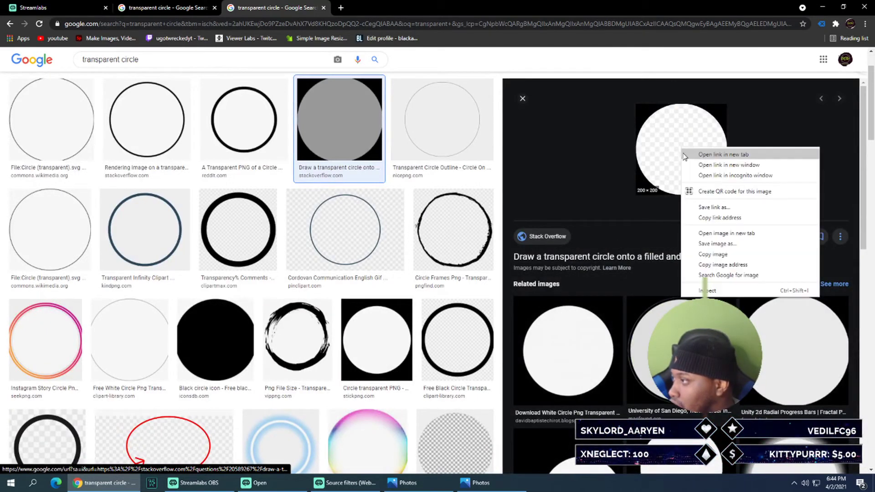
click(721, 244)
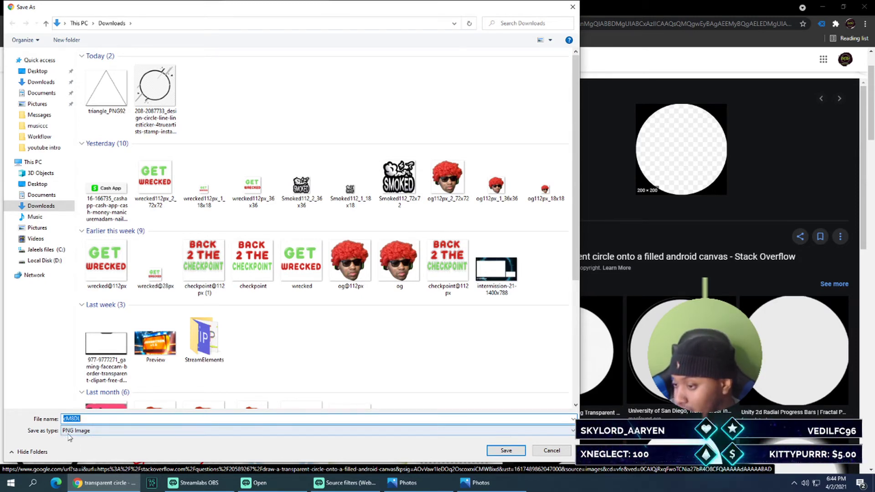
Save the circle PNG to Downloads and load cM8DL.png as the Webcam mask.
click(493, 452)
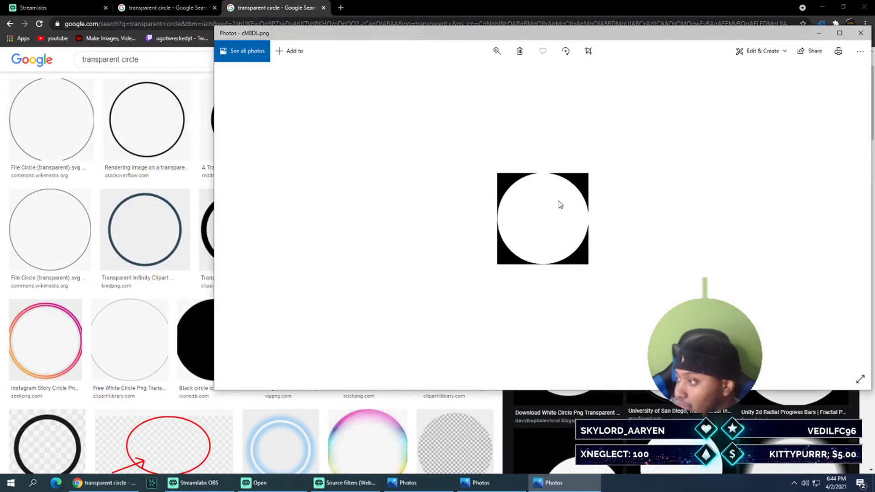
click(861, 33)
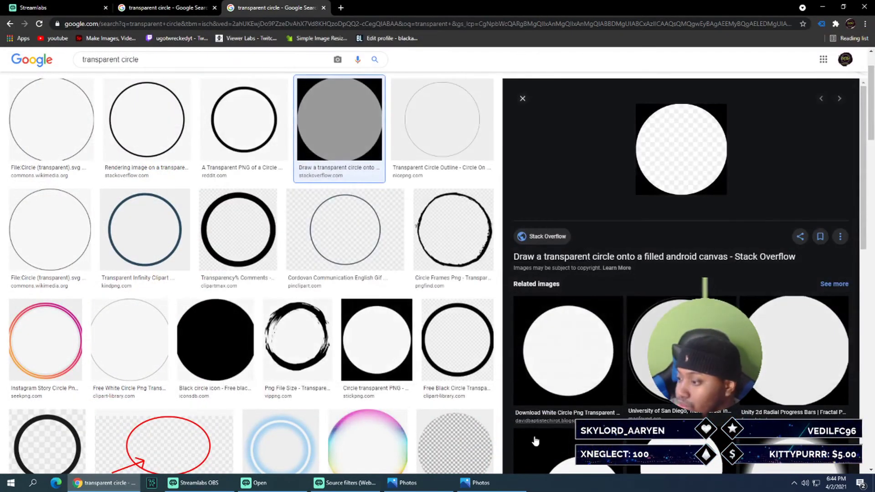
click(339, 484)
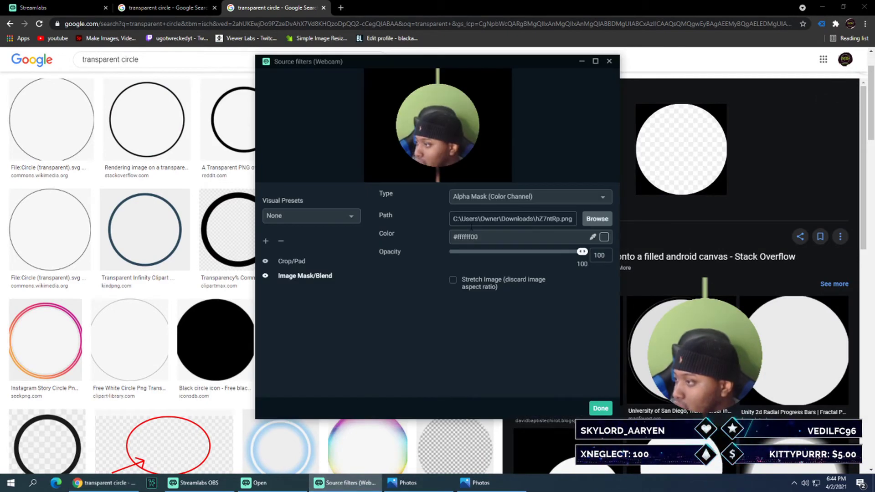
click(590, 220)
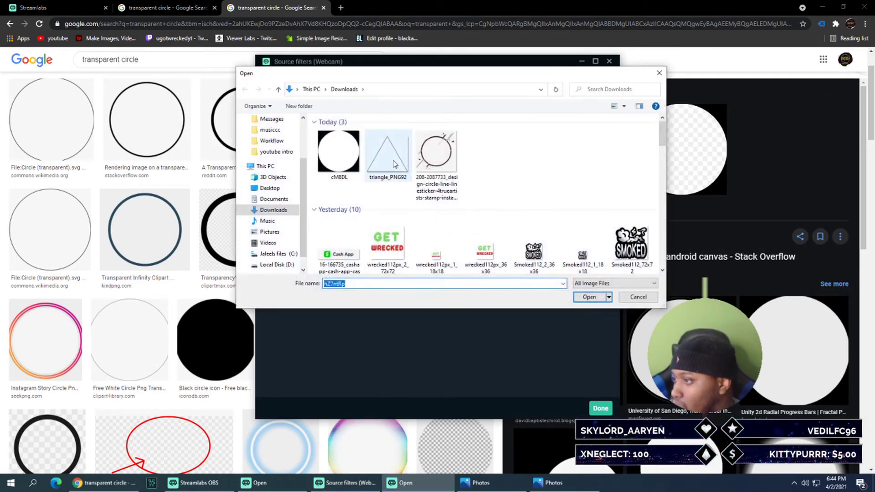
click(337, 153)
click(589, 297)
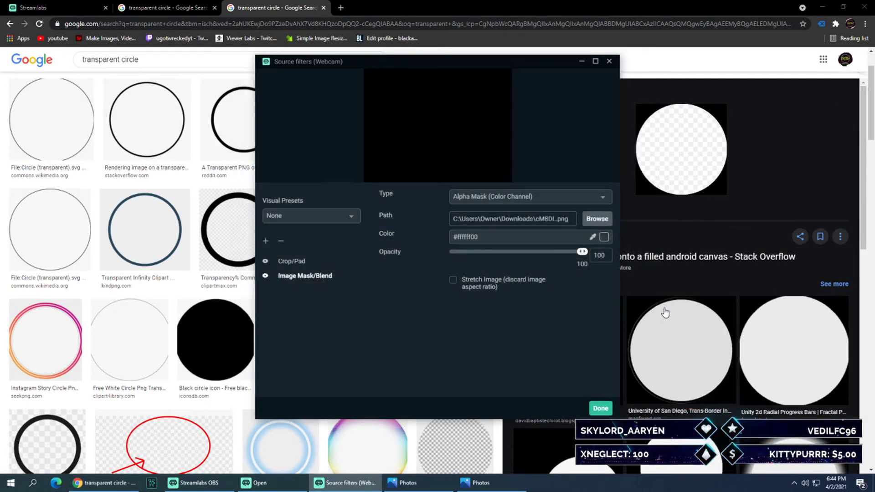
Switch the Webcam mask to hZ7ntRp.png and close the filter settings.
click(597, 218)
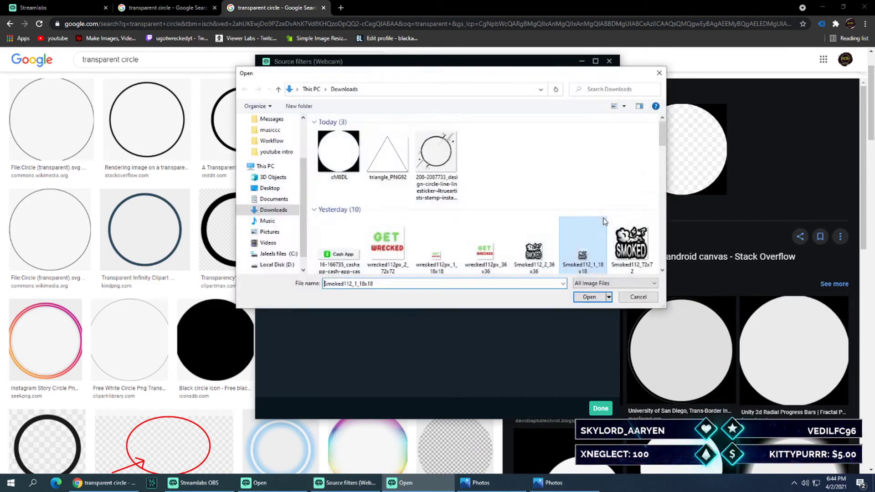
scroll(388, 250, down, 10)
scroll(388, 250, up, 4)
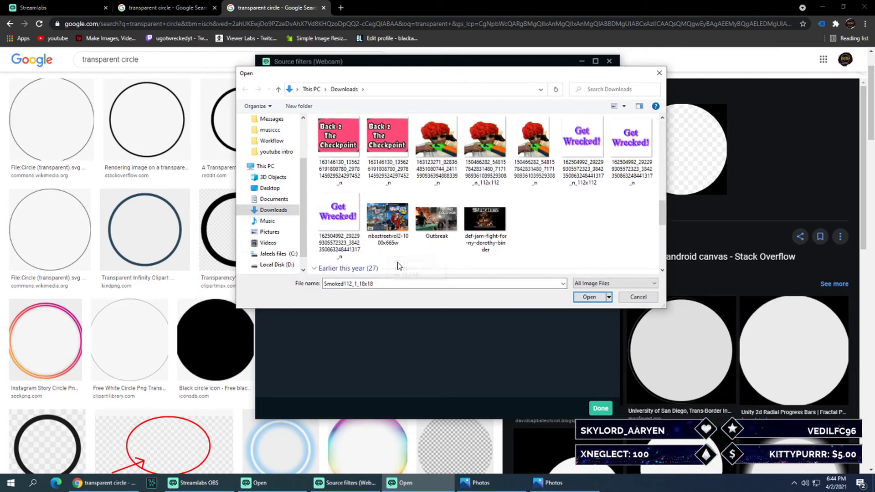
scroll(388, 250, down, 4)
click(436, 158)
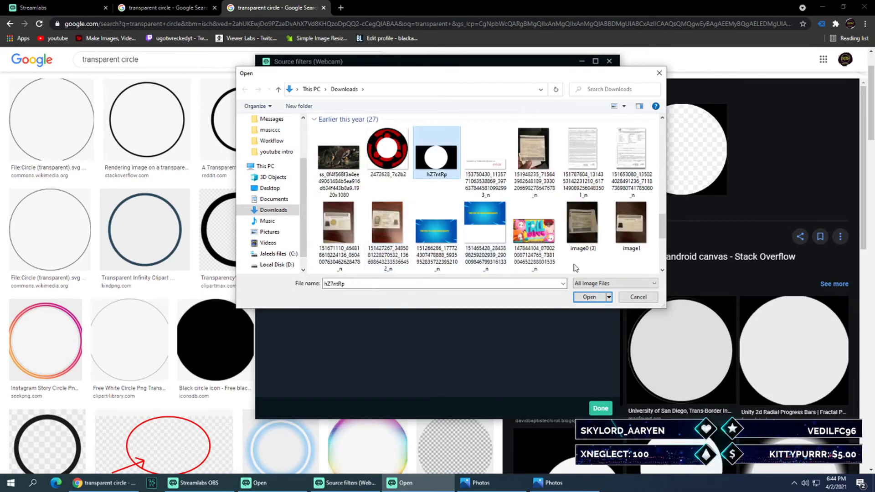
click(588, 297)
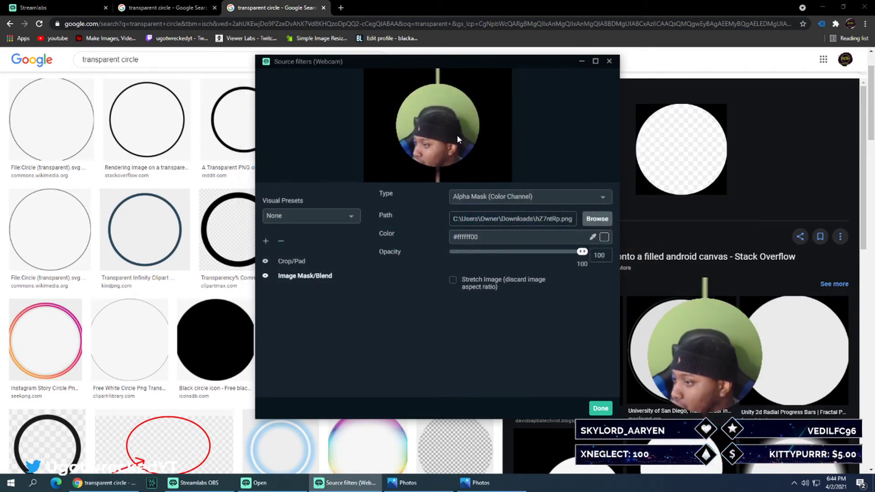
click(600, 408)
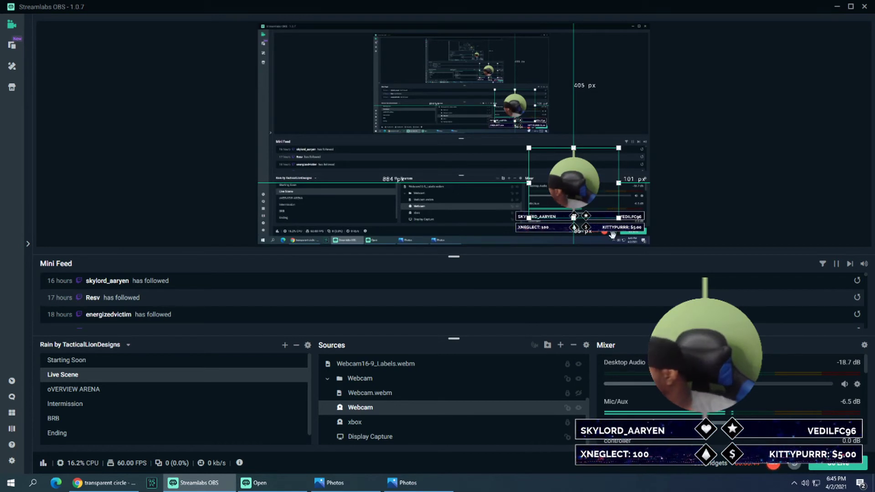
Move the circular webcam up and left in the scene, then return to Chrome's circle results.
click(613, 201)
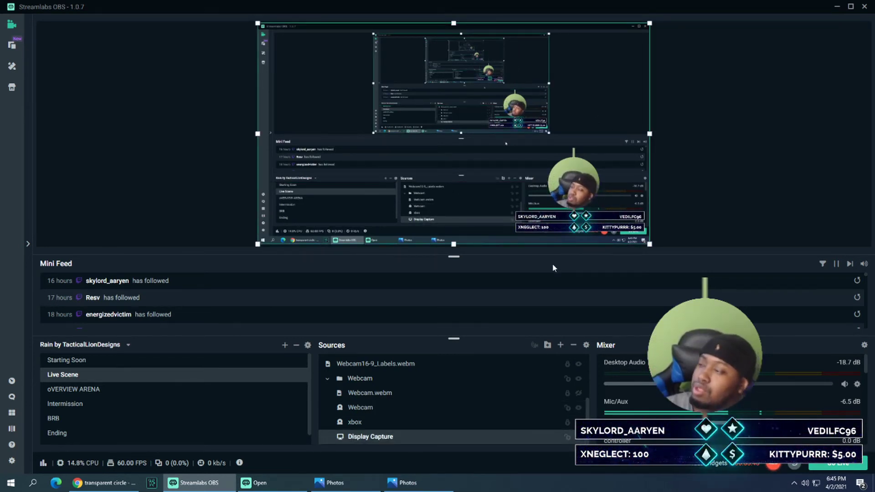
mouse_move(585, 195)
mouse_down()
mouse_move(573, 165)
mouse_move(601, 185)
mouse_move(591, 182)
mouse_move(584, 139)
mouse_move(582, 181)
mouse_up()
click(79, 486)
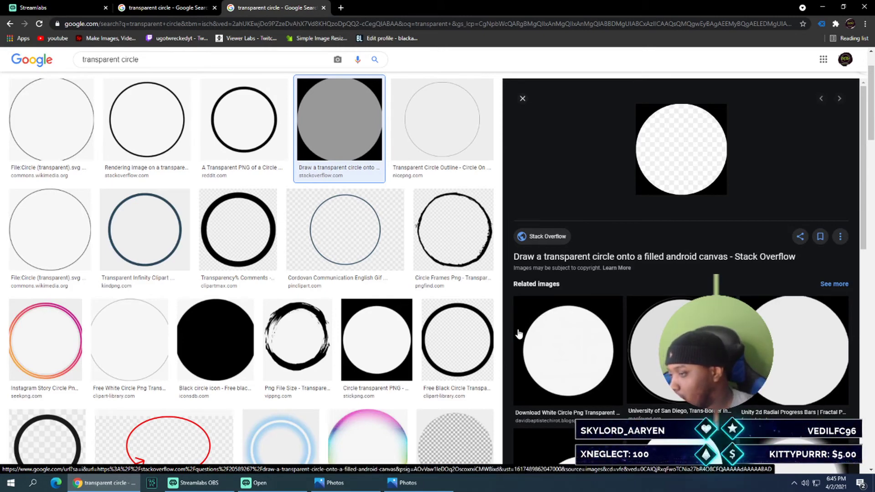
Browse more circle results, cancel the leftover Open dialog, and nudge the webcam's position in Streamlabs.
scroll(182, 269, down, 4)
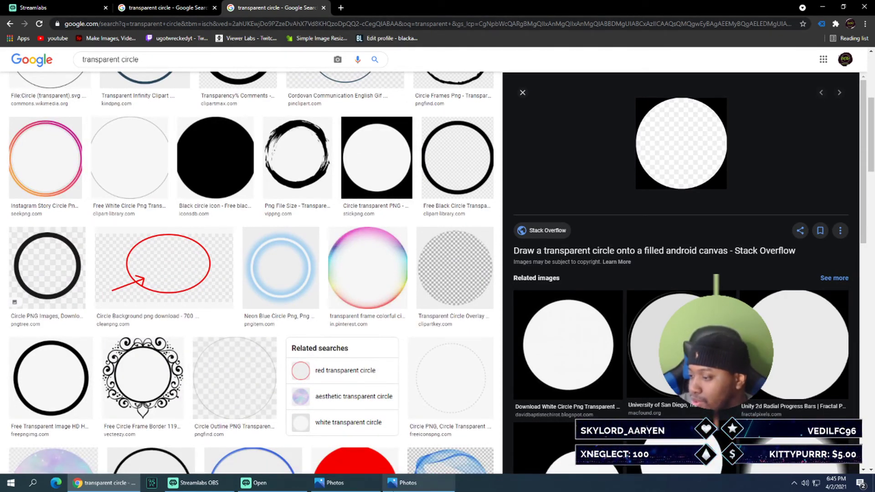
click(255, 483)
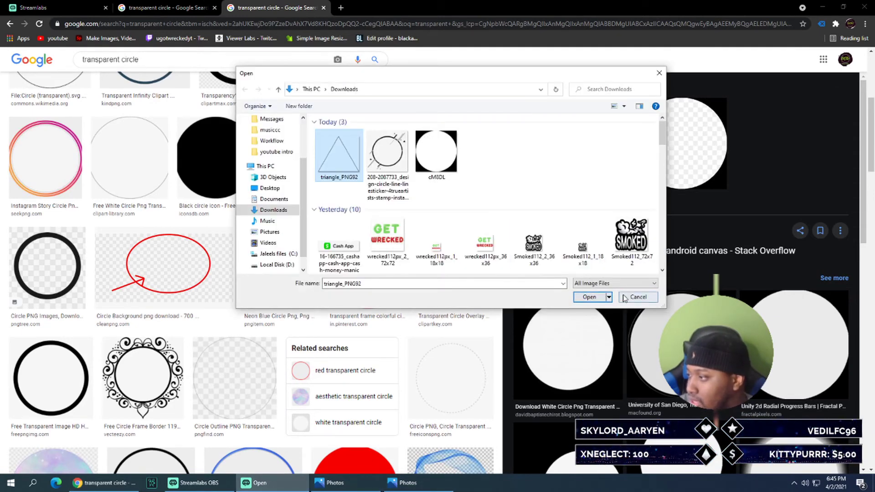
click(638, 297)
click(200, 486)
drag(567, 194, 589, 181)
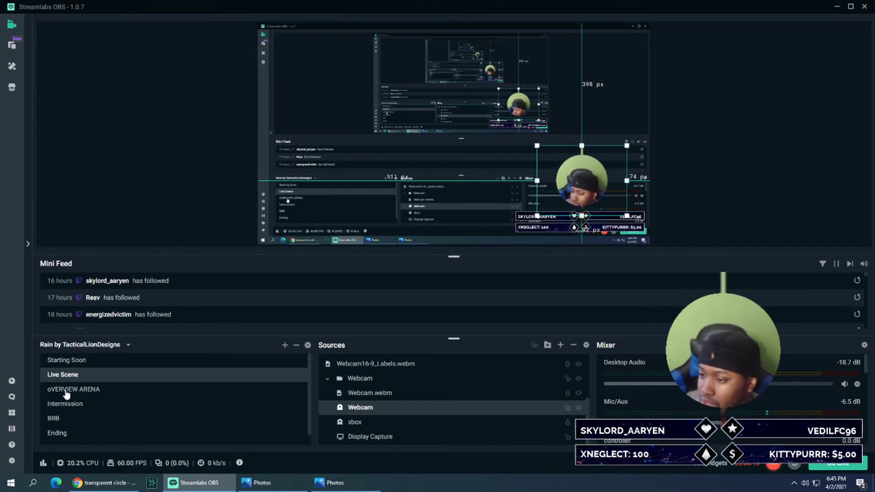
Delete the Webcam's Image Mask/Blend filter, leaving only Crop/Pad.
right_click(373, 408)
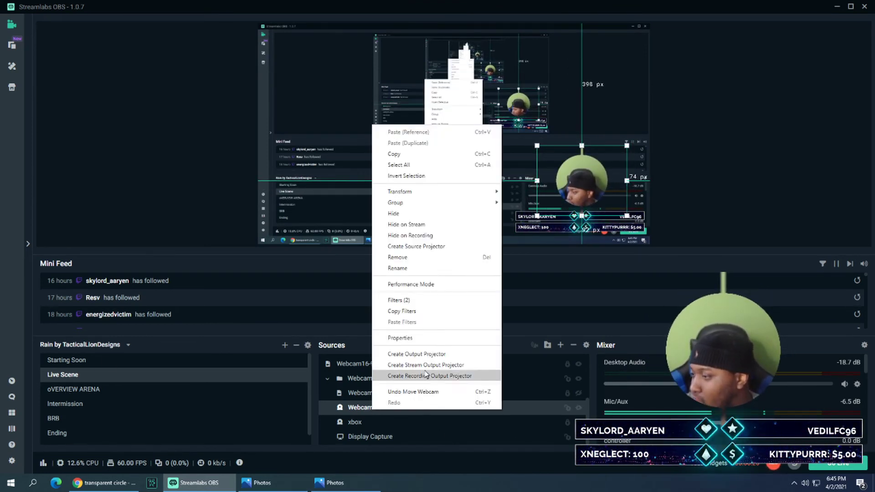
click(441, 300)
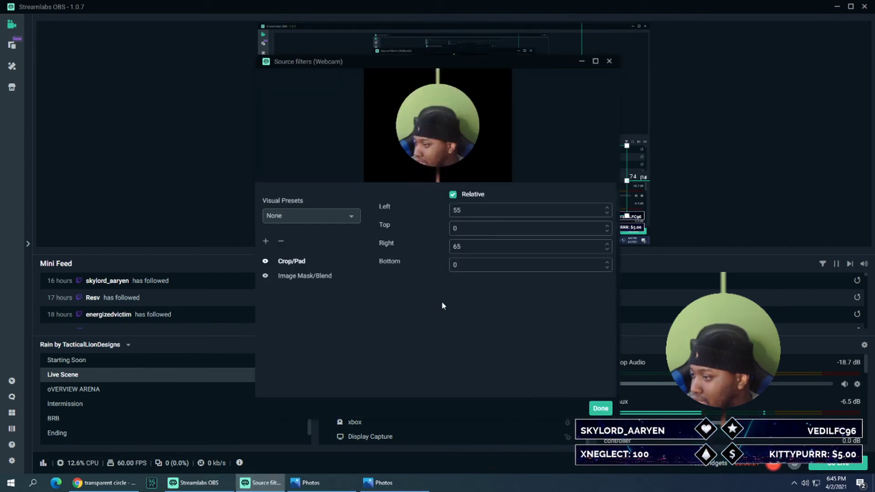
click(299, 277)
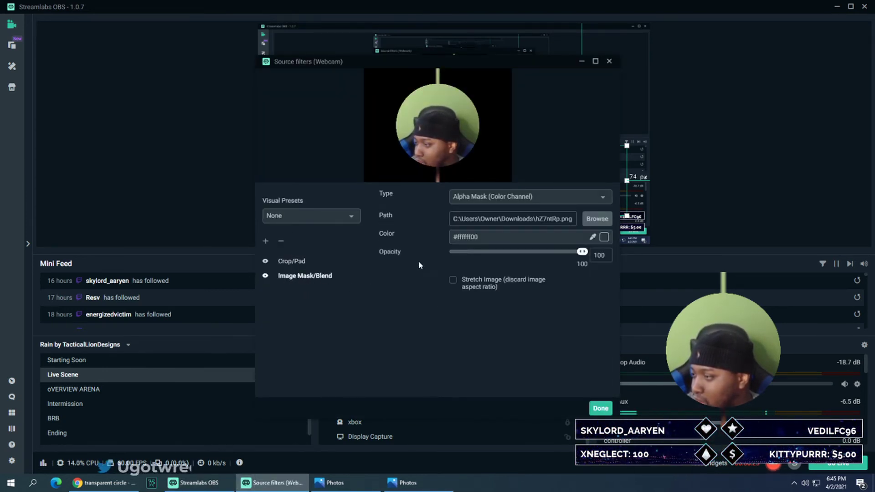
click(281, 243)
click(609, 406)
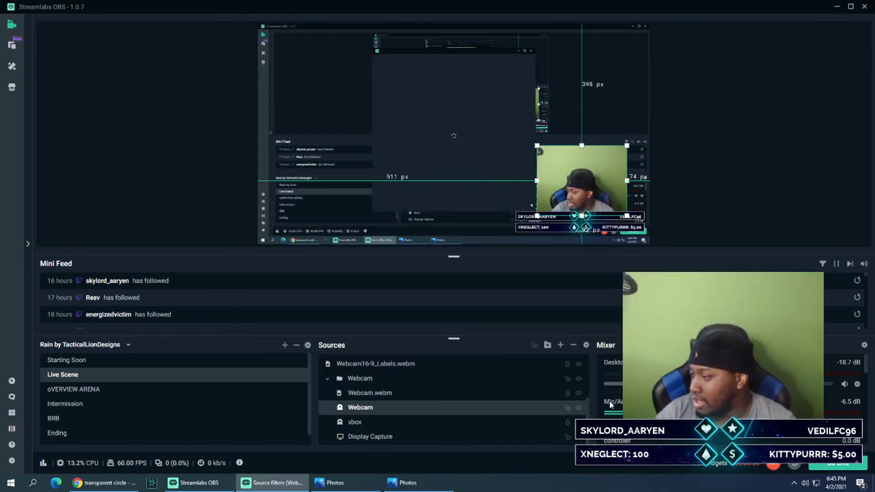